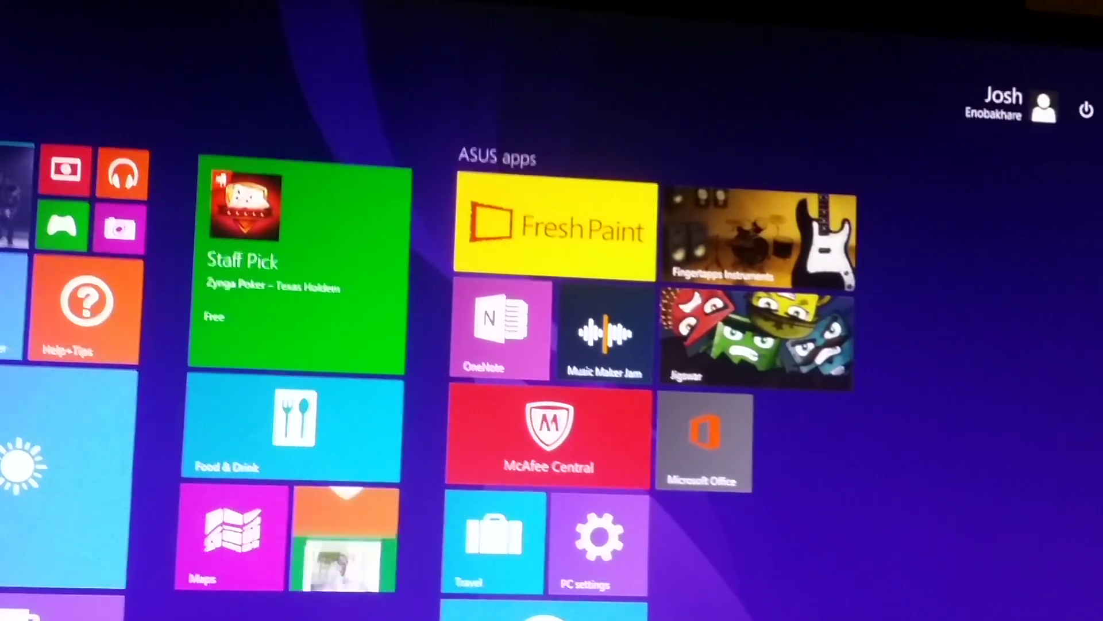
- Show the full Apps list on the Windows 8 Start screen to launch Premiere Pro CC 2014
{"action": "key", "text": "ctrl+Tab"}
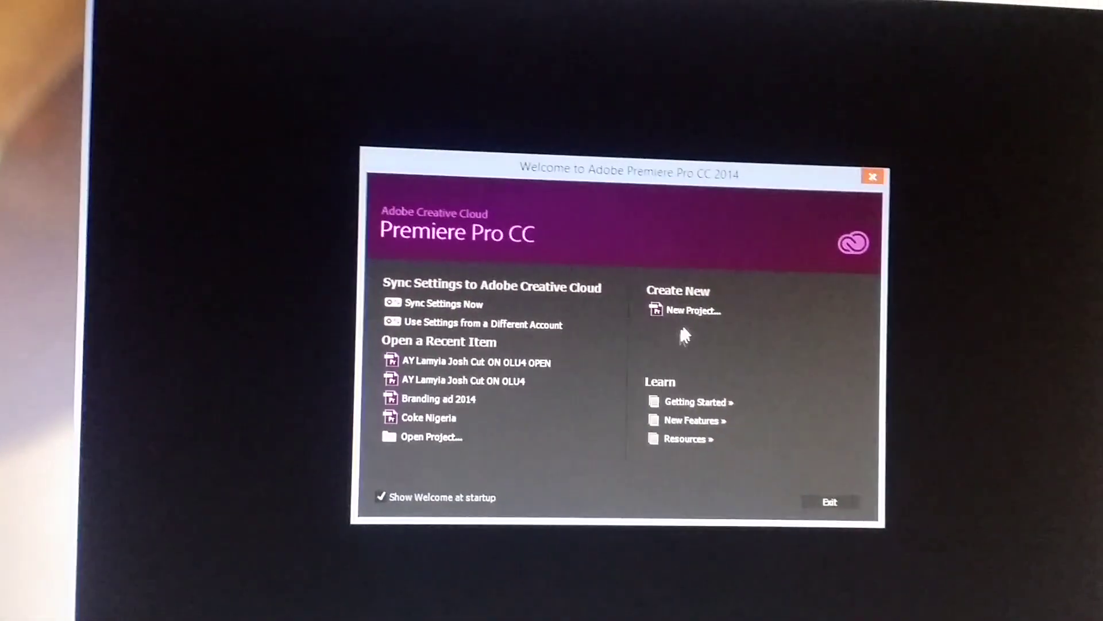
- Choose New Project on the Premiere Pro Welcome screen to reach the New Project dialog
{"action": "left_click", "coordinate": [681, 306]}
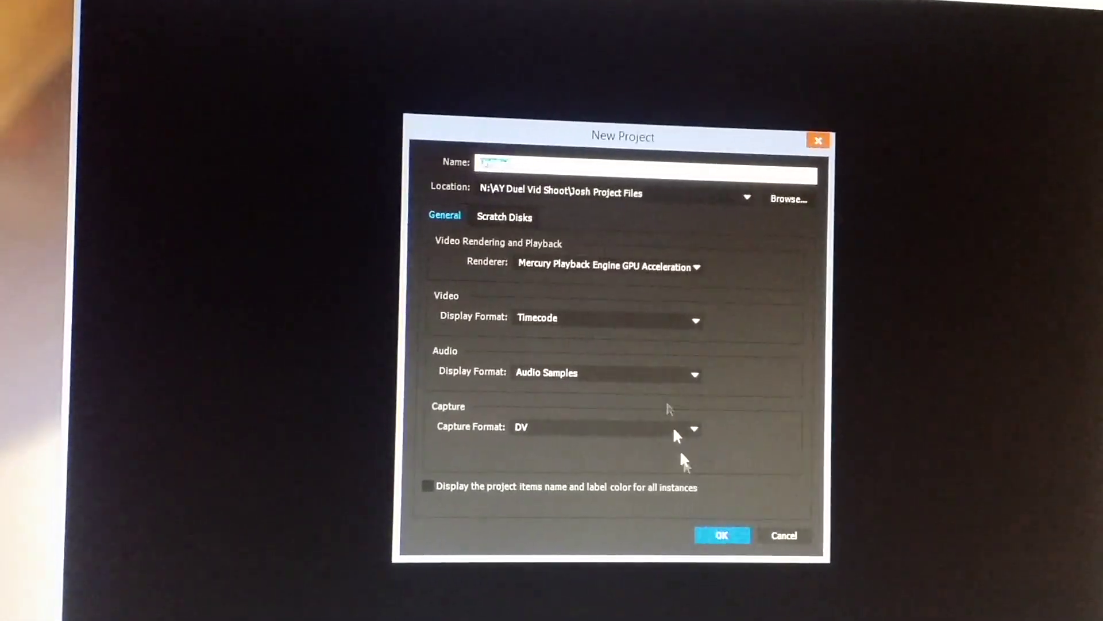